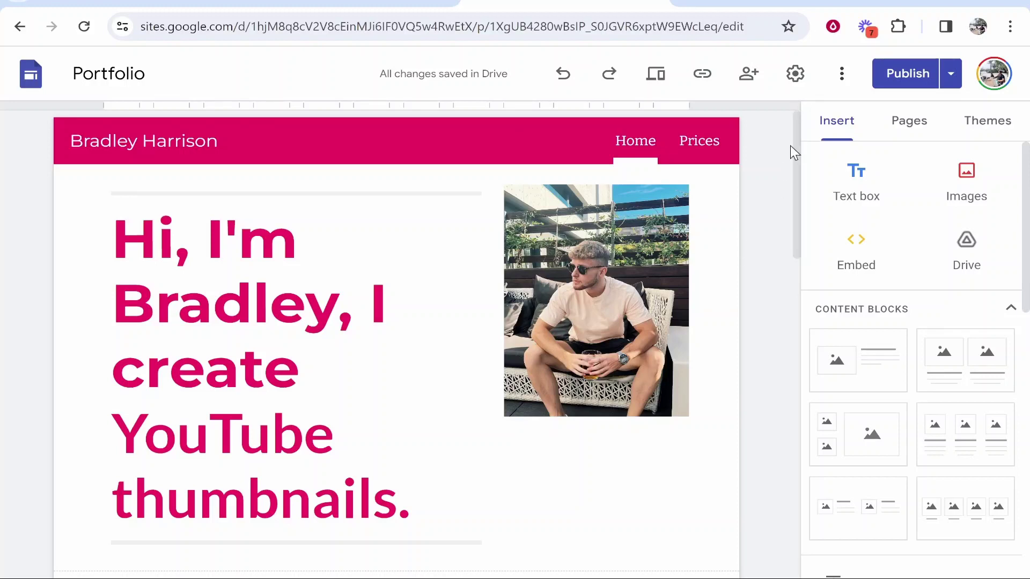
- Bring up the Google results for 'google search console' and close the suggestions dropdown
{"action": "left_click", "coordinate": [696, 4]}
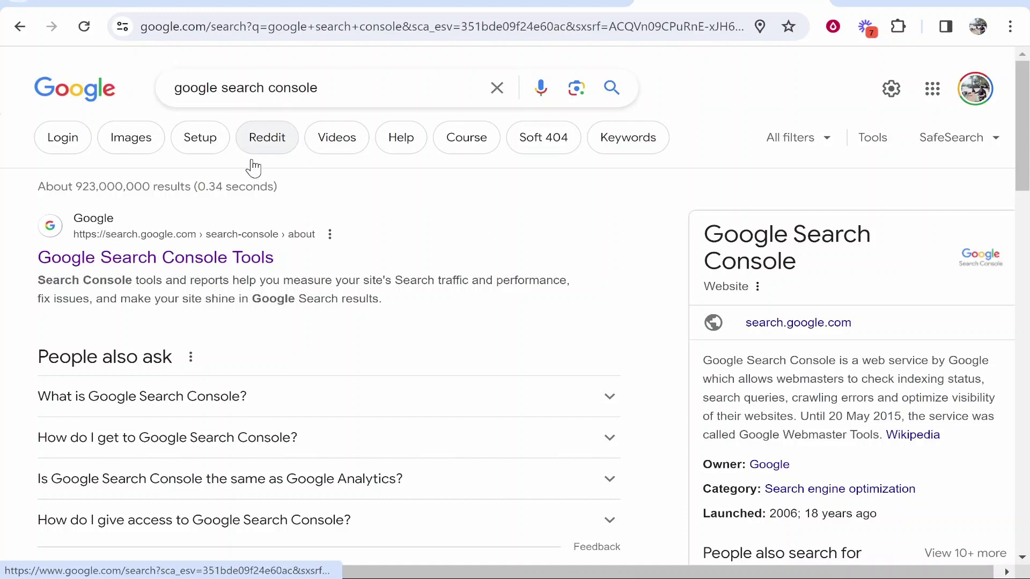
{"action": "triple_click", "coordinate": [338, 88]}
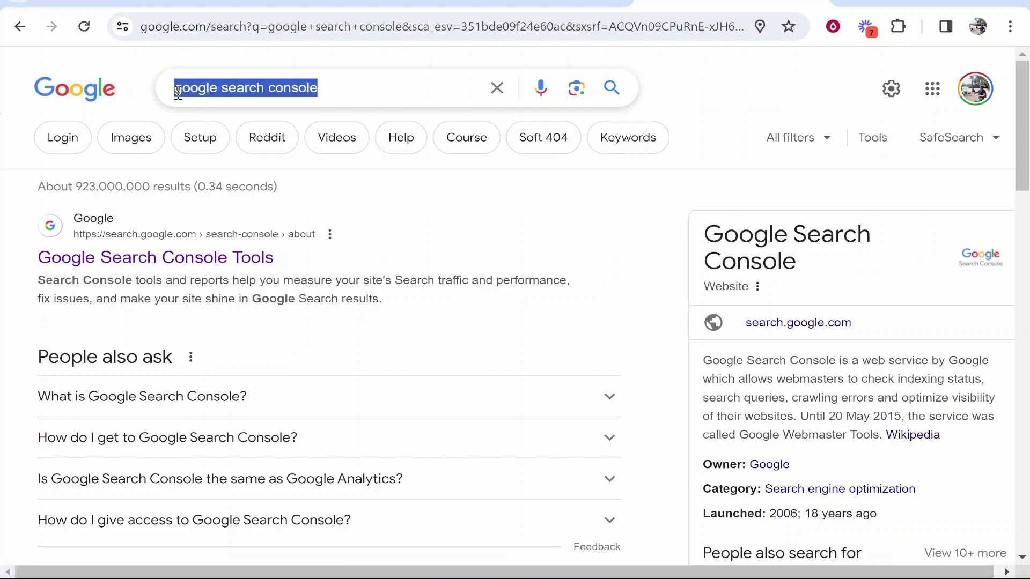
{"action": "left_click", "coordinate": [171, 66]}
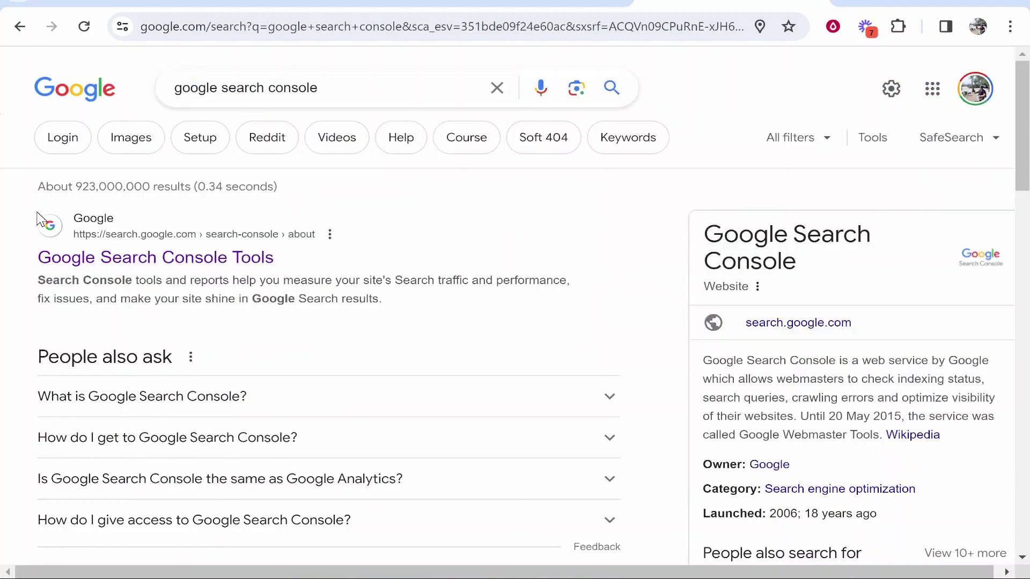
- Open Google Search Console Tools from the results and start it, reaching the Overview page
{"action": "left_click", "coordinate": [80, 259]}
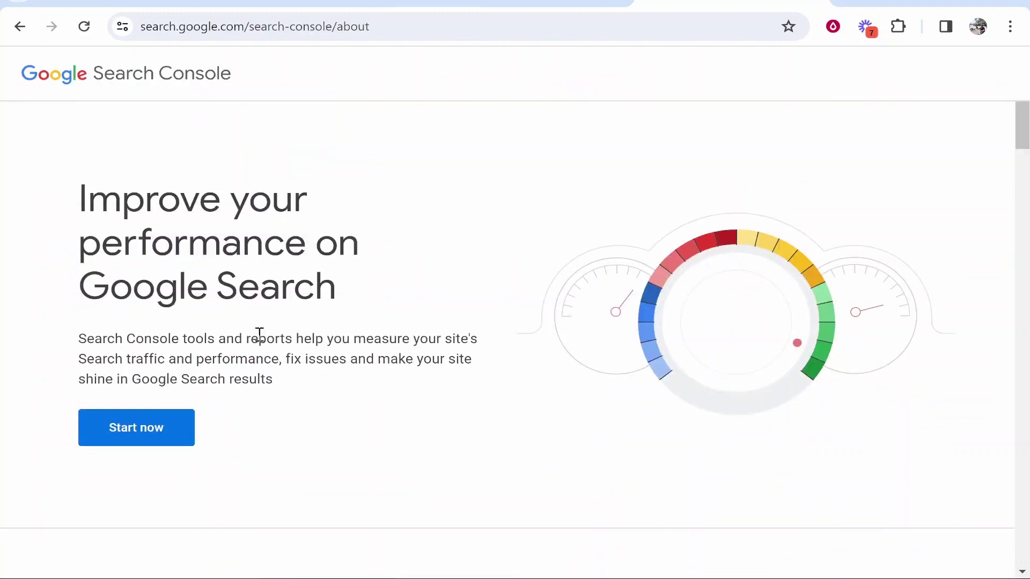
{"action": "left_click", "coordinate": [143, 434]}
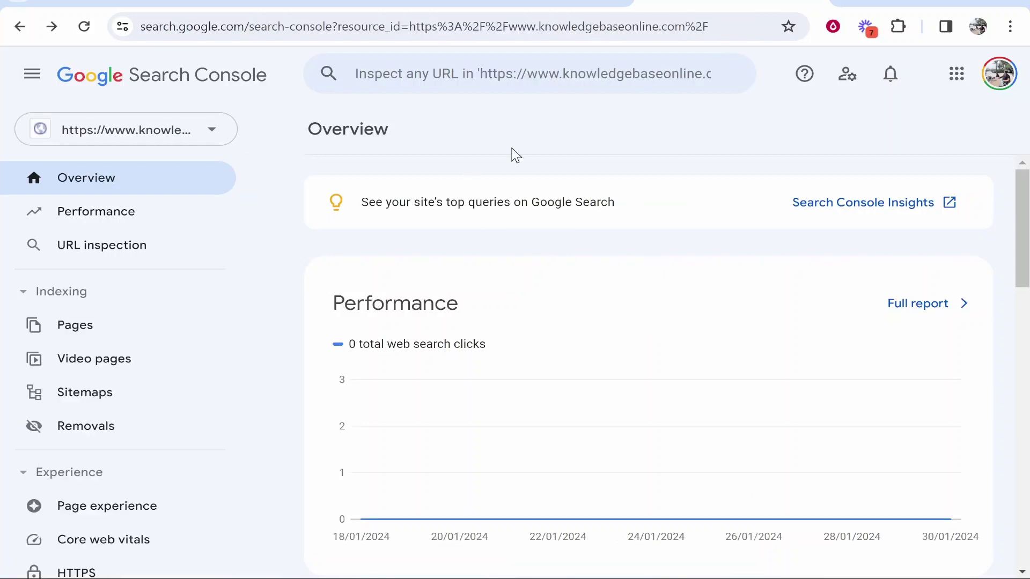
- View the portfolio's live site from the Publish menu, then check the editor's site Settings
{"action": "left_click", "coordinate": [512, 5]}
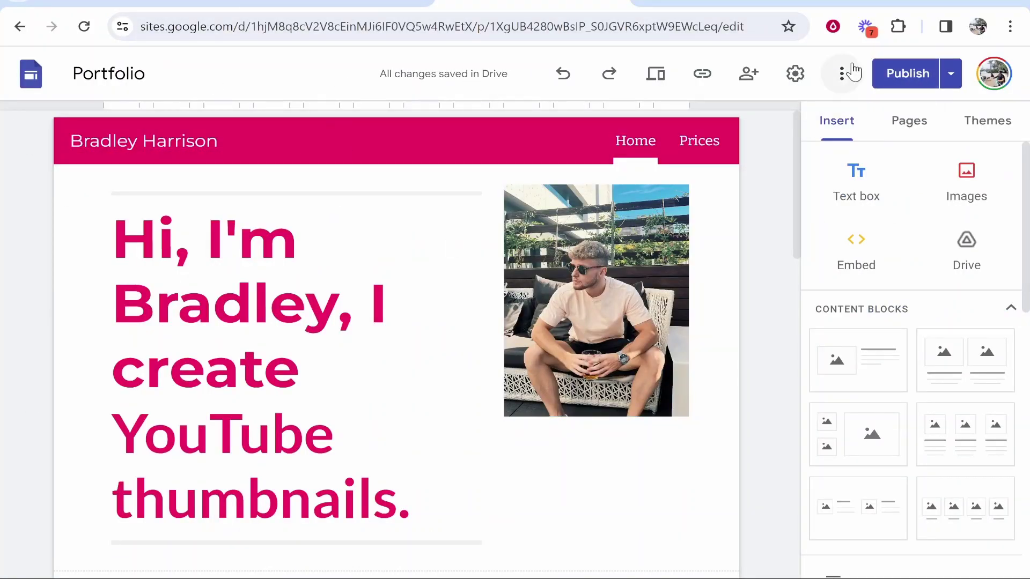
{"action": "left_click", "coordinate": [951, 75]}
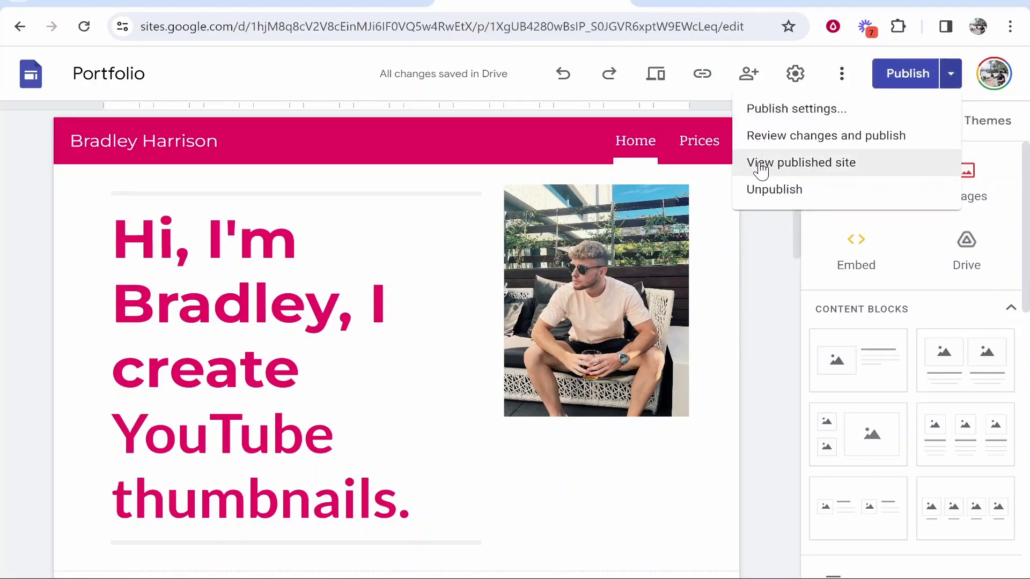
{"action": "left_click", "coordinate": [800, 172]}
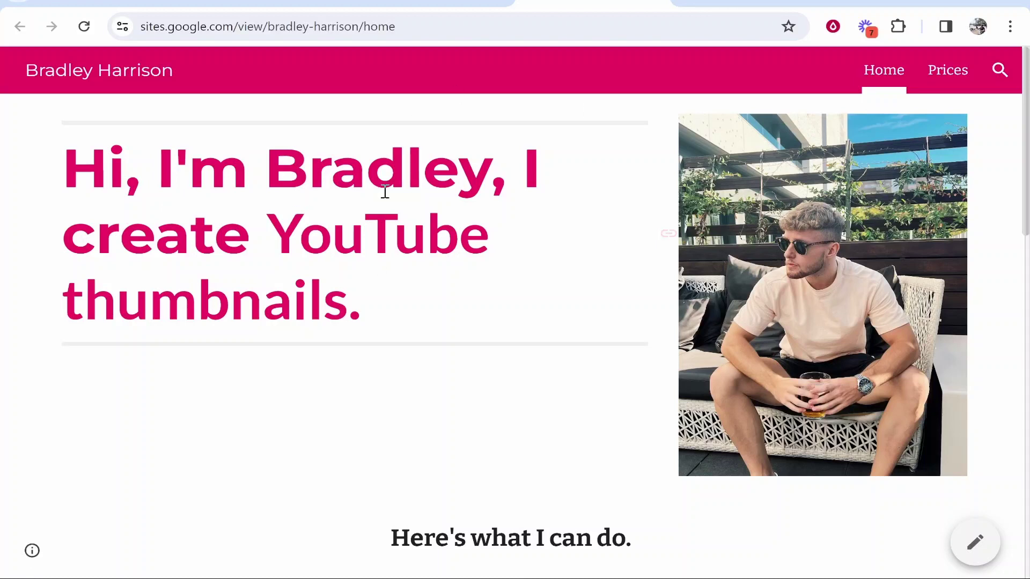
{"action": "key", "text": "ctrl+shift+Tab"}
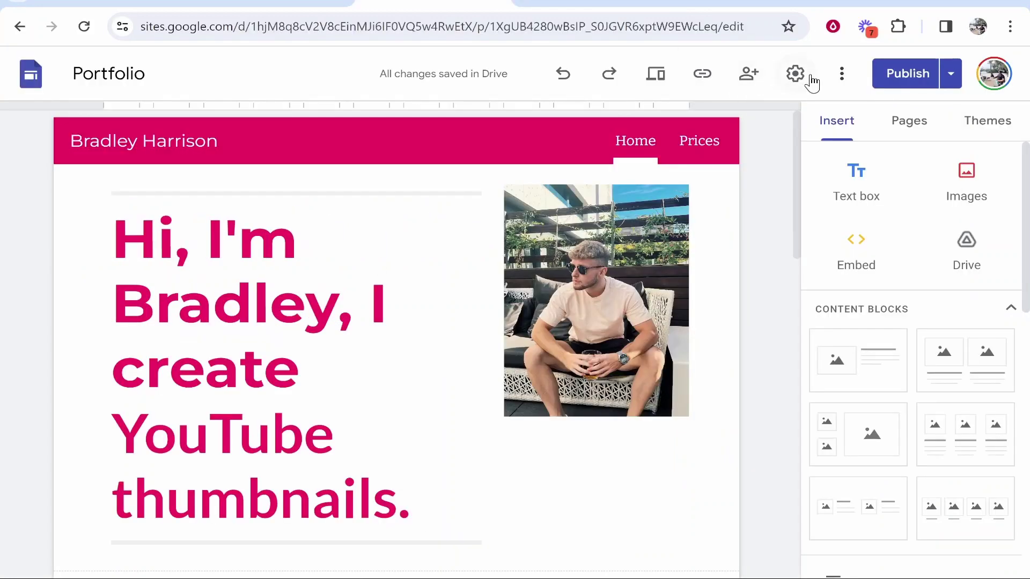
{"action": "left_click", "coordinate": [809, 76]}
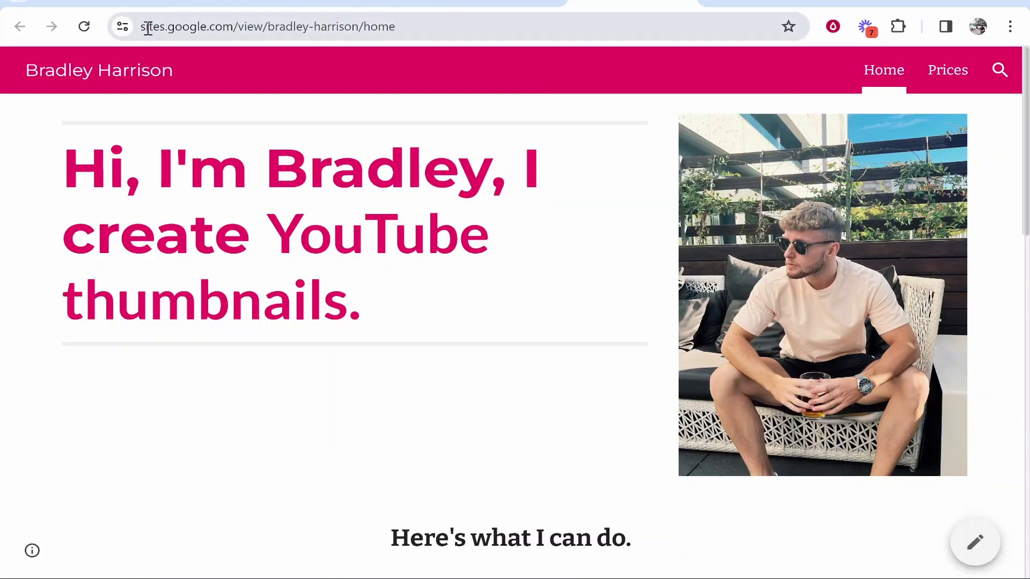
- Enter knowledgebasehub.com in the browser's address bar
{"action": "left_click", "coordinate": [406, 28]}
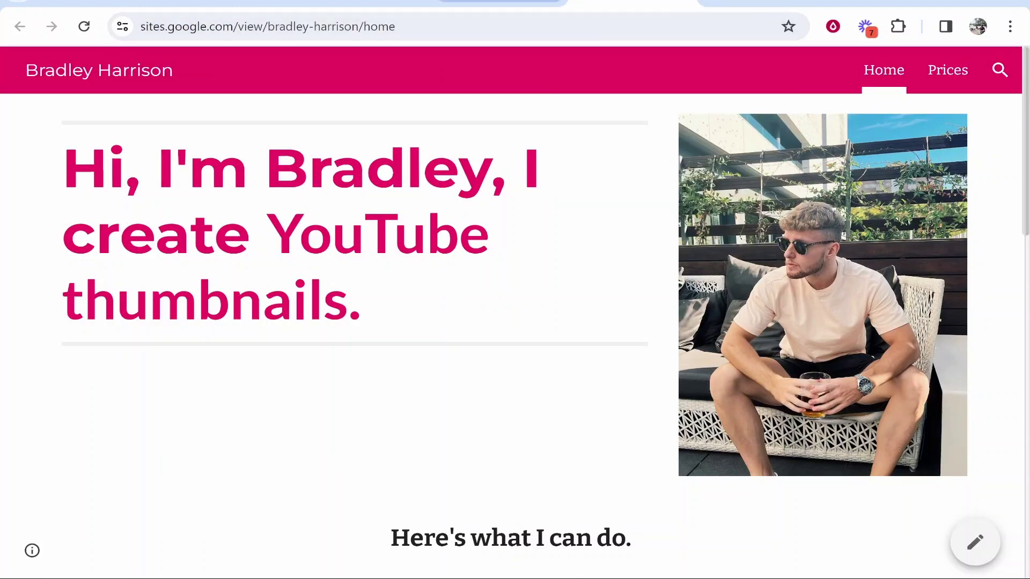
{"action": "type", "text": "knowledgebasehub.com"}
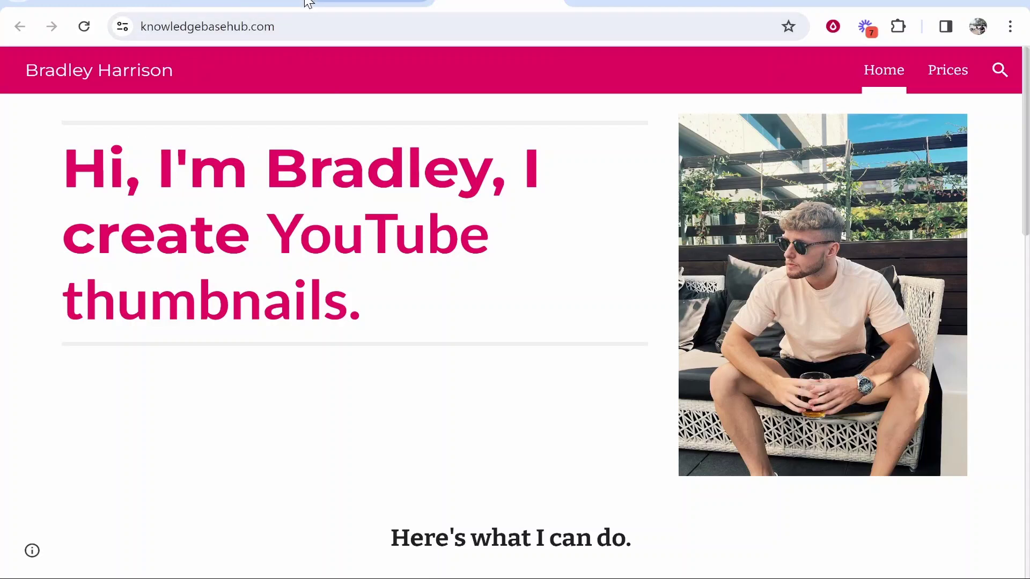
{"action": "left_click", "coordinate": [326, 22]}
{"action": "left_click", "coordinate": [346, 27]}
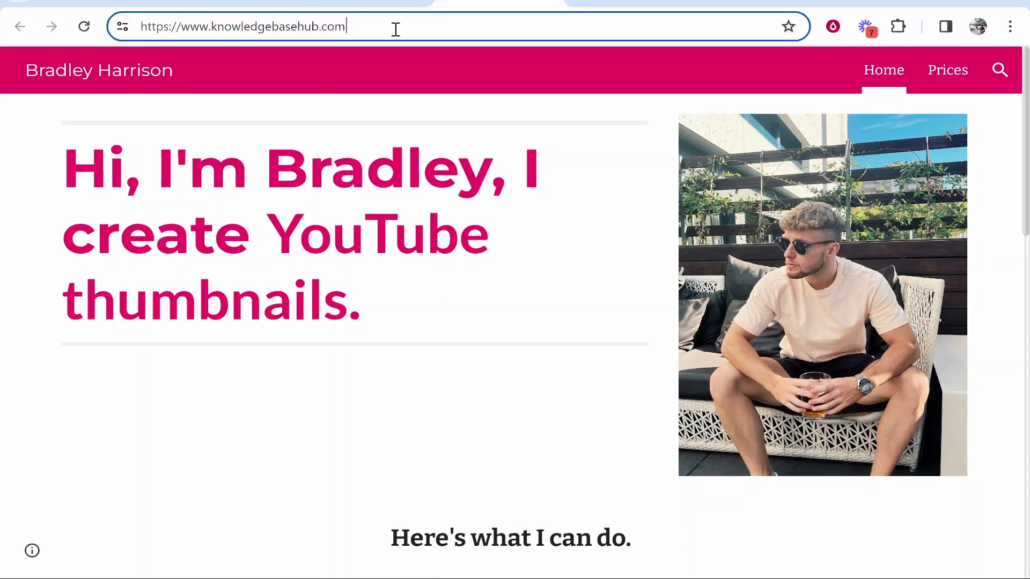
{"action": "left_click", "coordinate": [668, 5]}
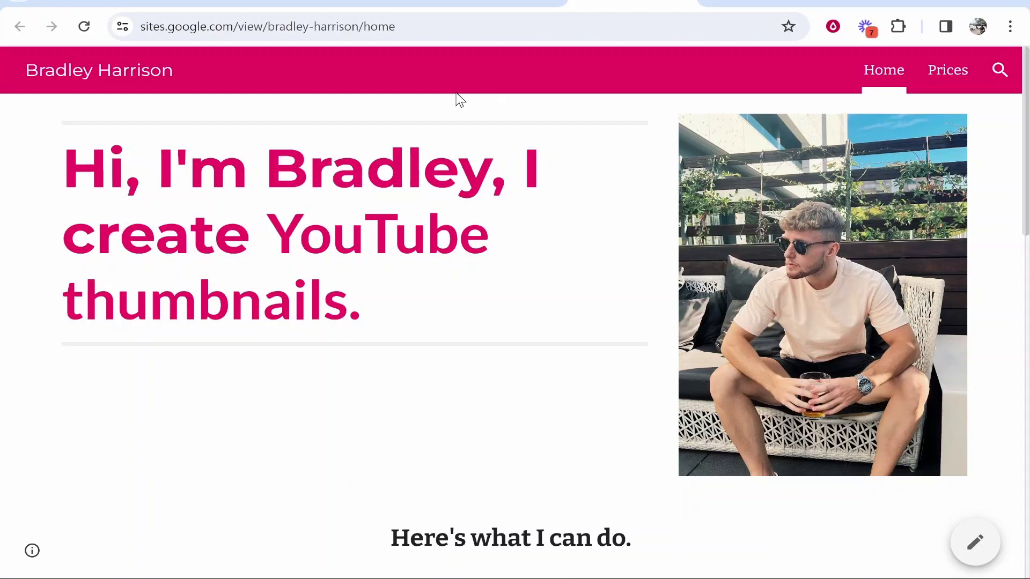
{"action": "left_click", "coordinate": [494, 3]}
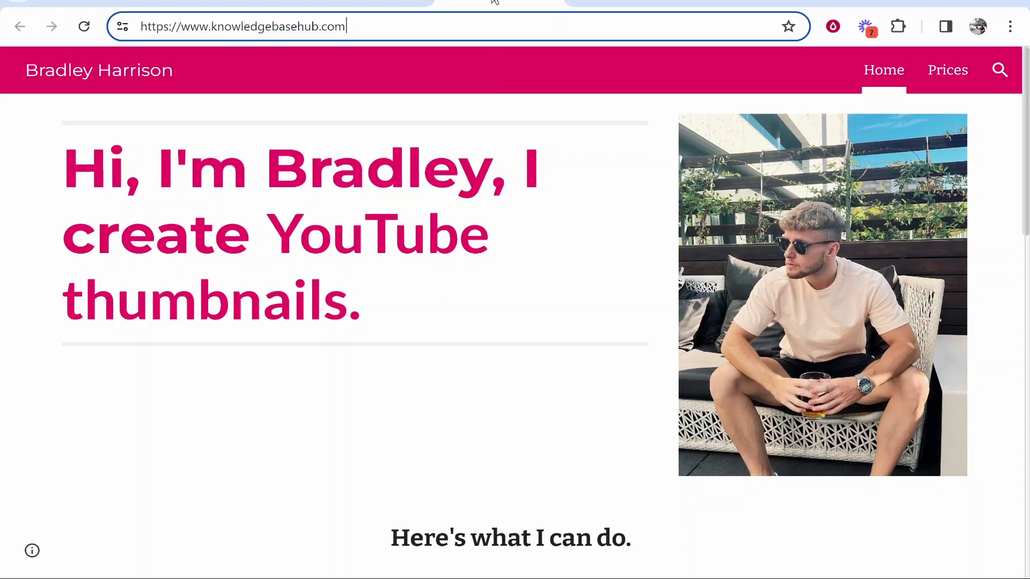
{"action": "left_click_drag", "start_coordinate": [358, 28], "coordinate": [139, 27]}
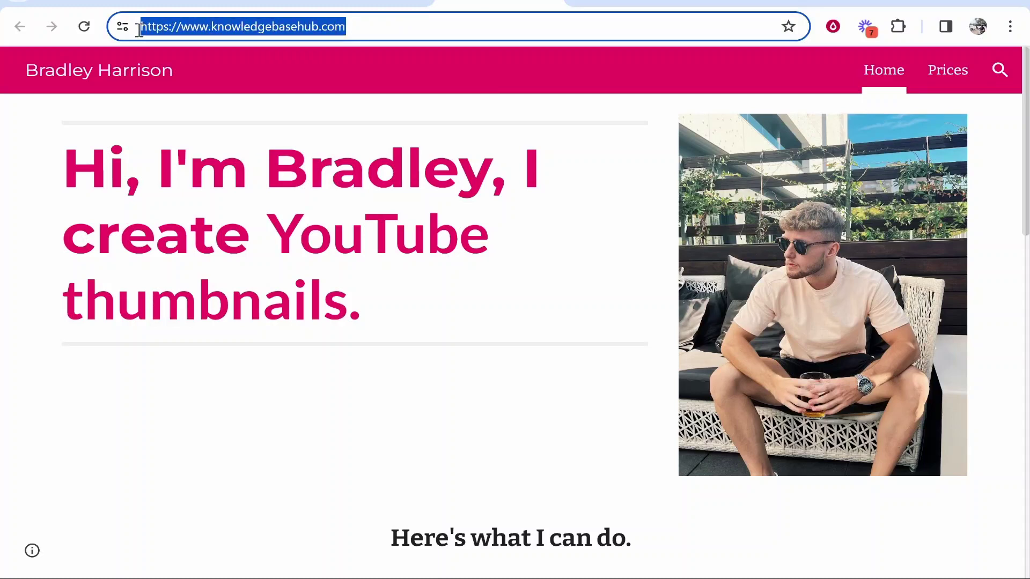
{"action": "right_click", "coordinate": [182, 33]}
{"action": "left_click", "coordinate": [236, 186]}
- In Search Console, start adding a new property from the property list
{"action": "left_click", "coordinate": [765, 2]}
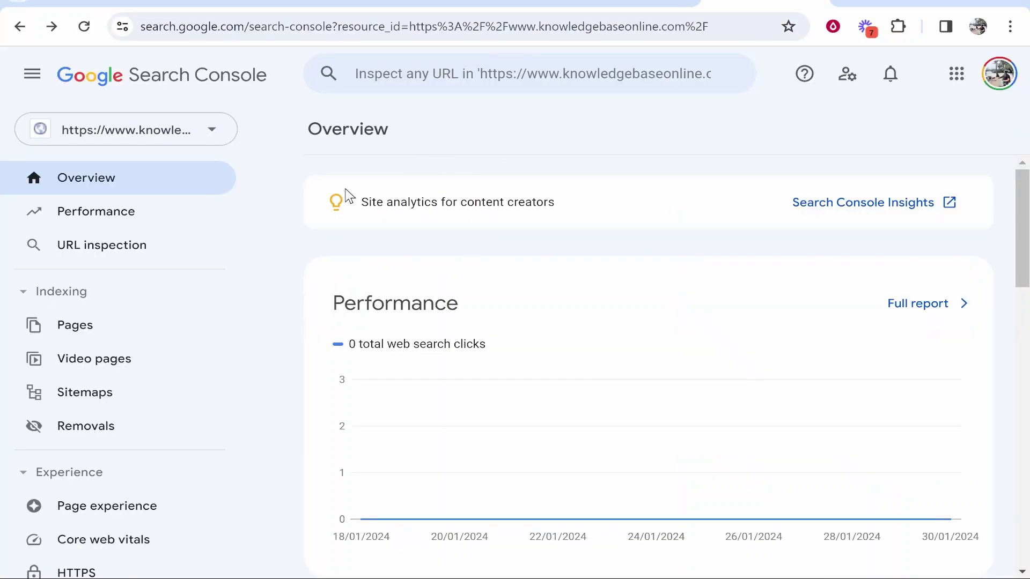
{"action": "left_click", "coordinate": [225, 140]}
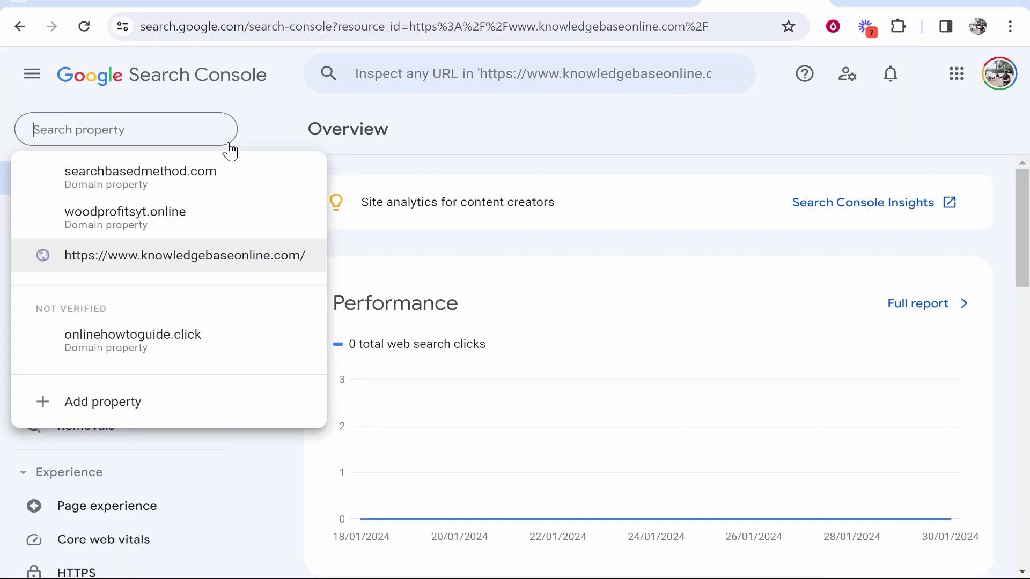
{"action": "left_click", "coordinate": [102, 402]}
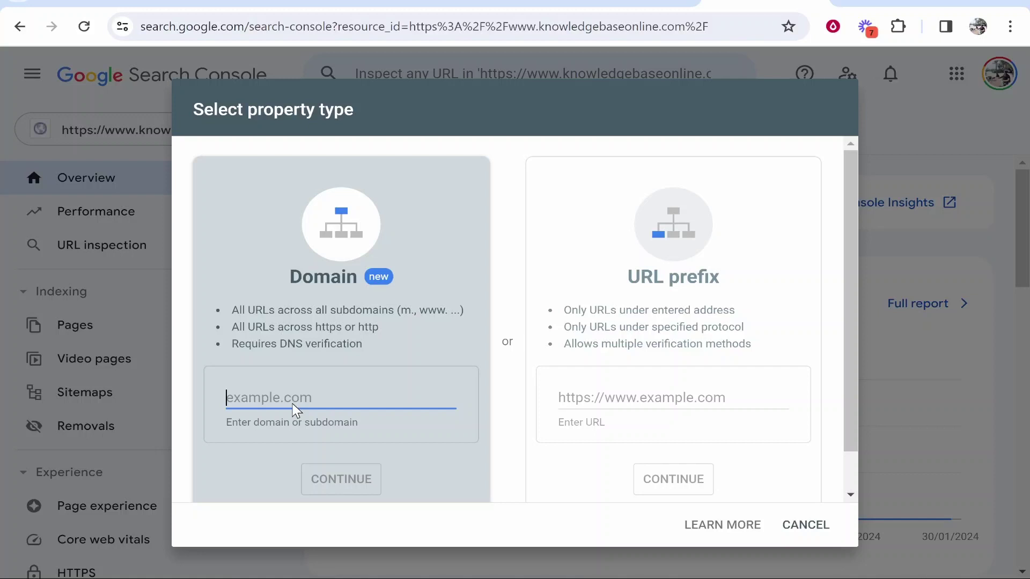
{"action": "right_click", "coordinate": [329, 408]}
{"action": "left_click", "coordinate": [349, 178]}
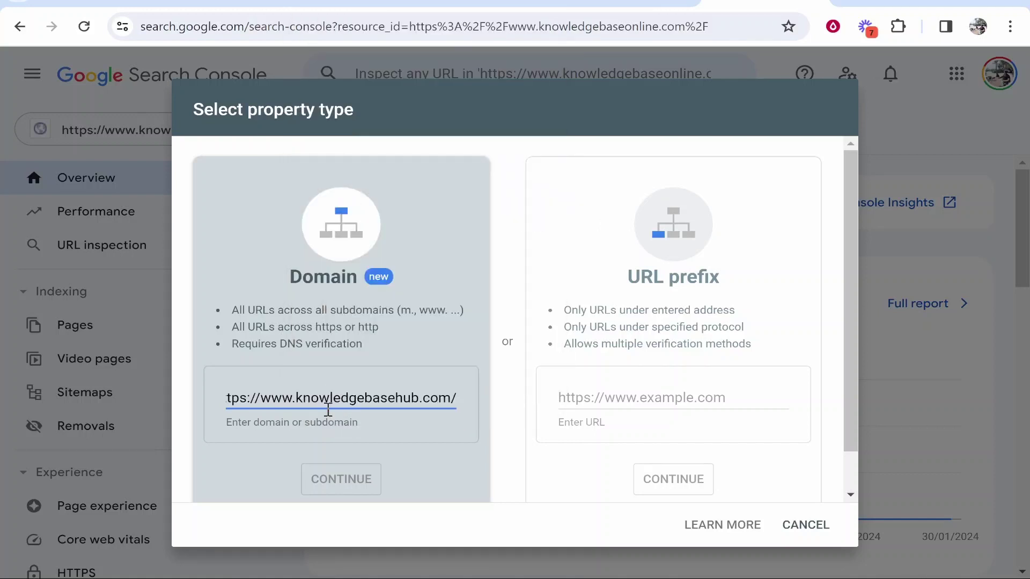
{"action": "left_click_drag", "start_coordinate": [262, 398], "coordinate": [1, 366]}
{"action": "key", "text": "BackSpace"}
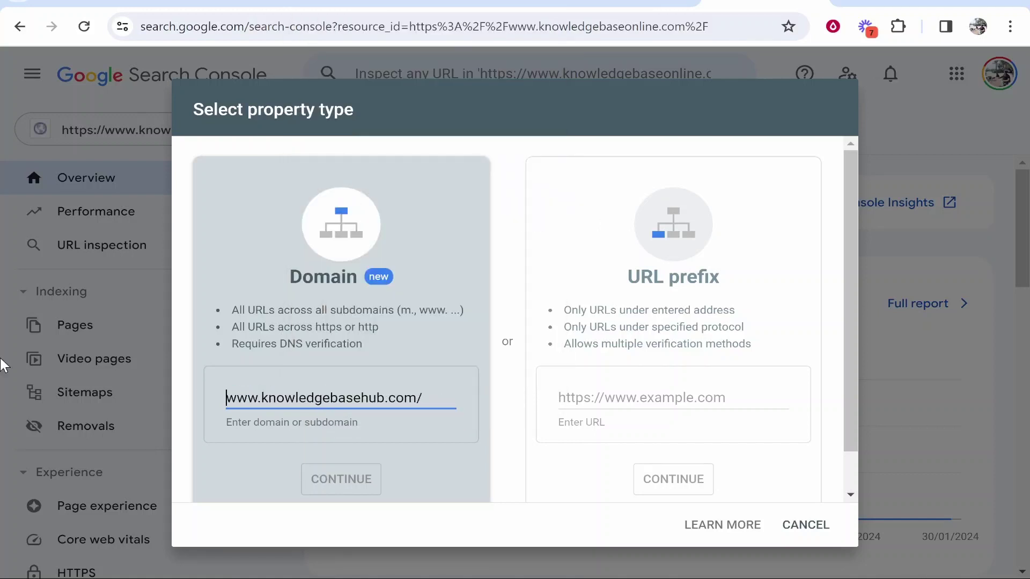
{"action": "left_click", "coordinate": [466, 423]}
{"action": "key", "text": "BackSpace"}
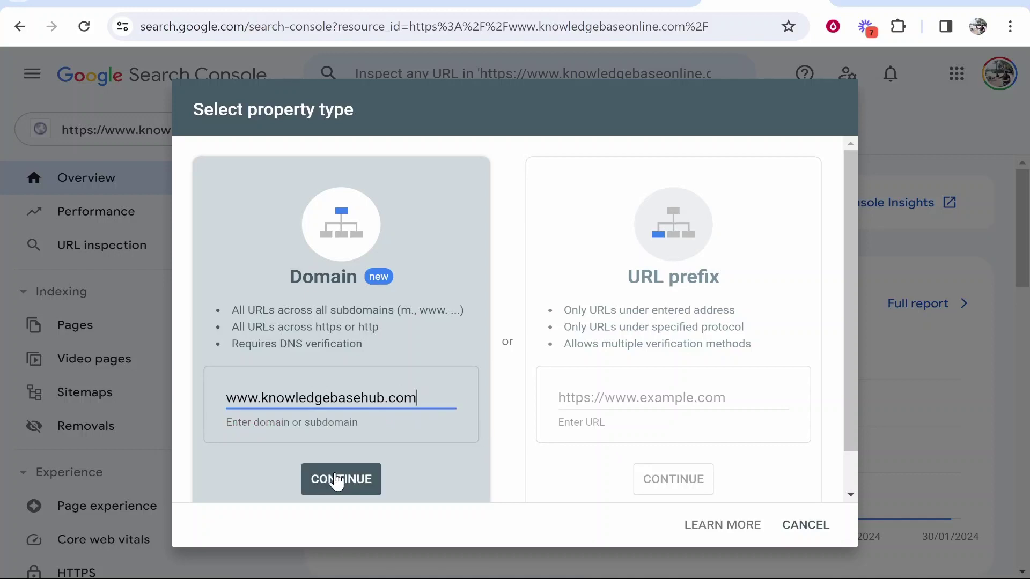
{"action": "left_click", "coordinate": [336, 478]}
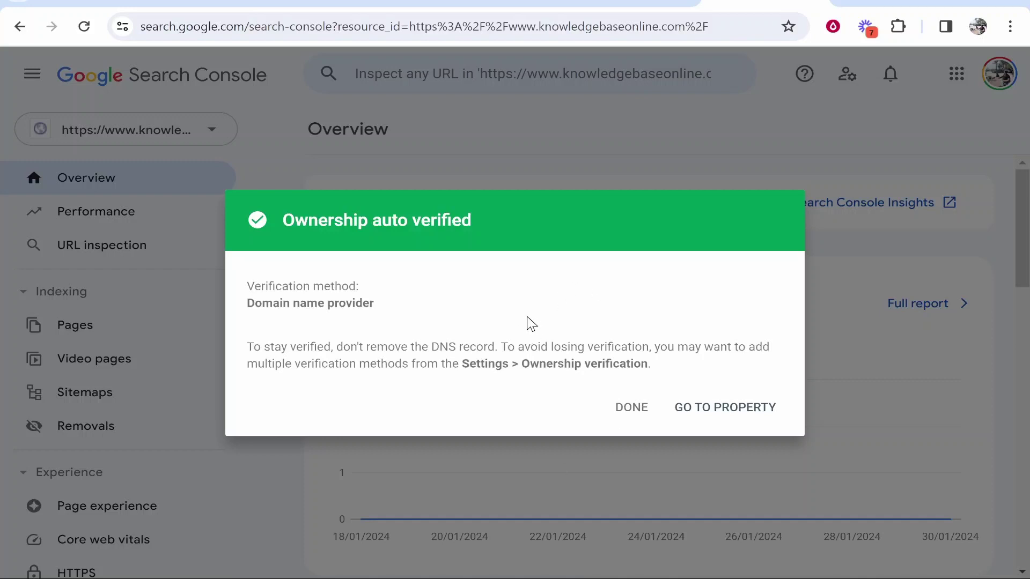
{"action": "key", "text": "Escape"}
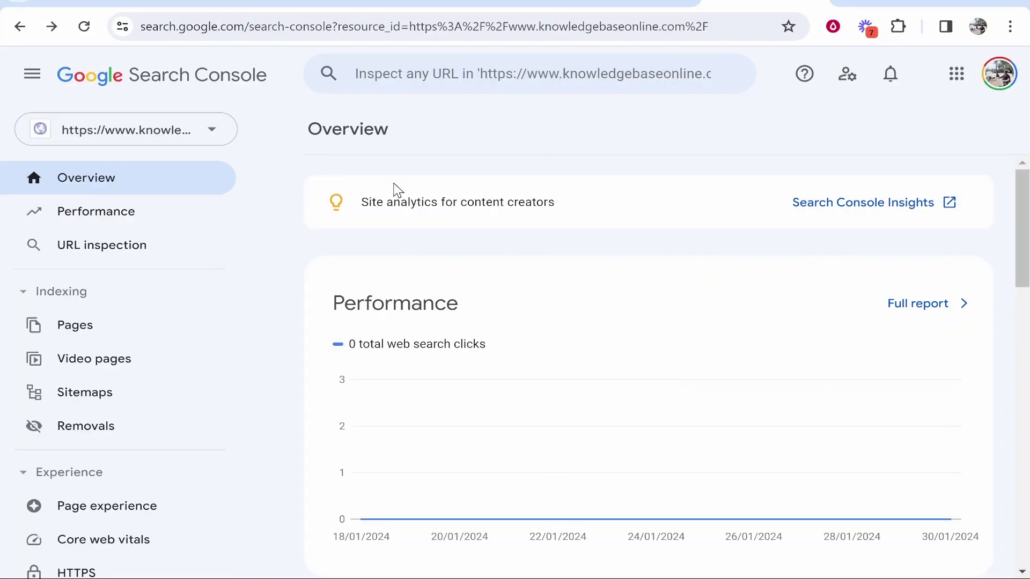
- Switch to the knowledgebasehub.com Domain property and scroll through its Performance and Indexing cards
{"action": "left_click", "coordinate": [208, 128]}
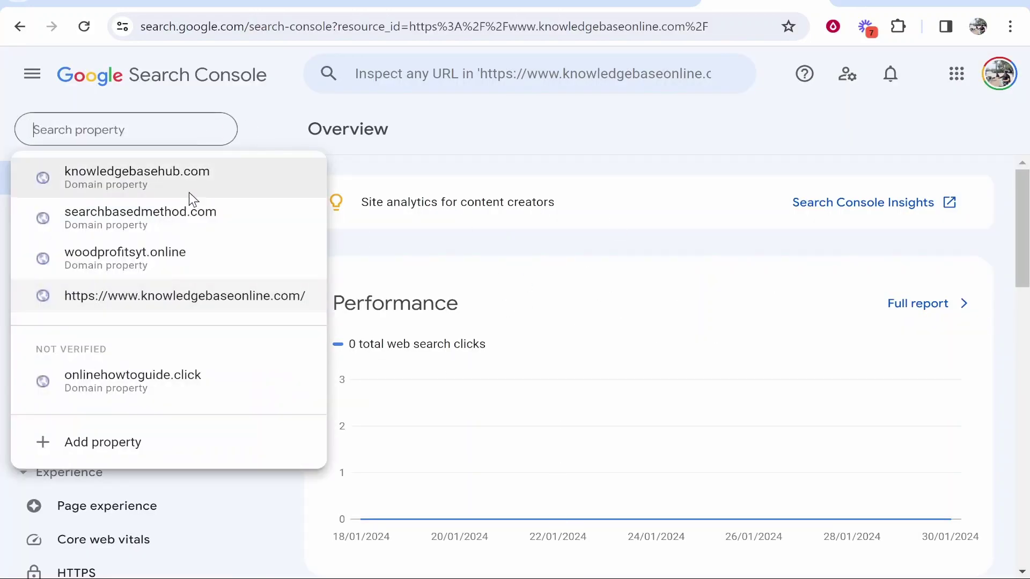
{"action": "left_click", "coordinate": [100, 185]}
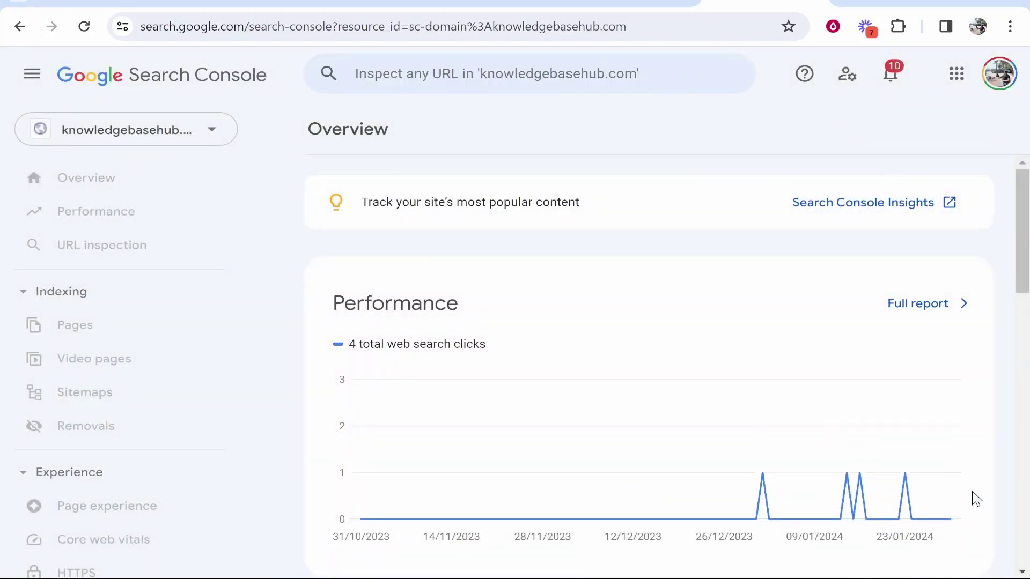
{"action": "scroll", "coordinate": [975, 497], "scroll_direction": "down", "scroll_amount": 7}
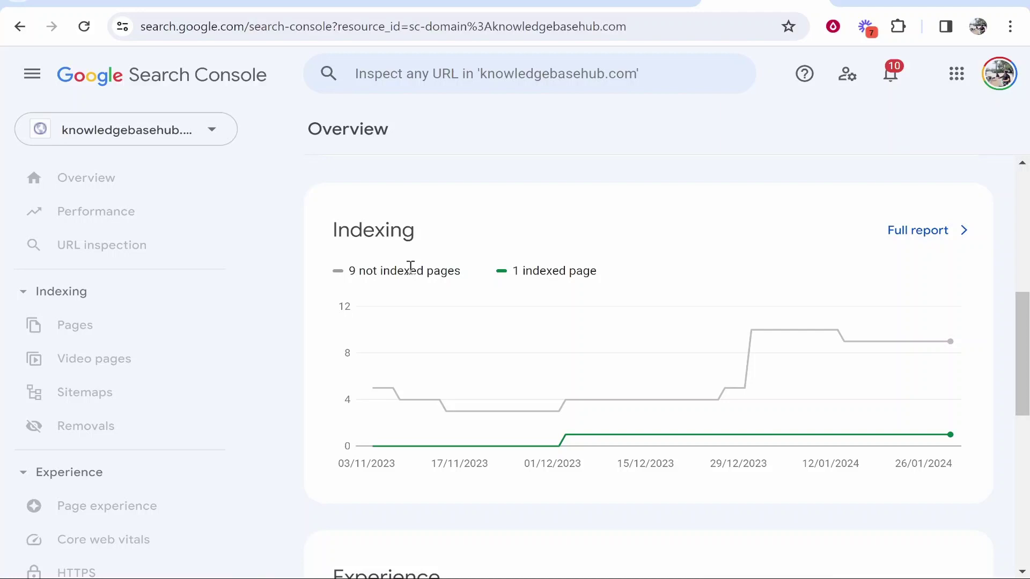
{"action": "left_click_drag", "start_coordinate": [466, 271], "coordinate": [616, 275]}
{"action": "left_click", "coordinate": [361, 287]}
{"action": "scroll", "coordinate": [530, 294], "scroll_direction": "down", "scroll_amount": 3}
{"action": "scroll", "coordinate": [529, 294], "scroll_direction": "down", "scroll_amount": 3}
{"action": "scroll", "coordinate": [563, 308], "scroll_direction": "up", "scroll_amount": 12}
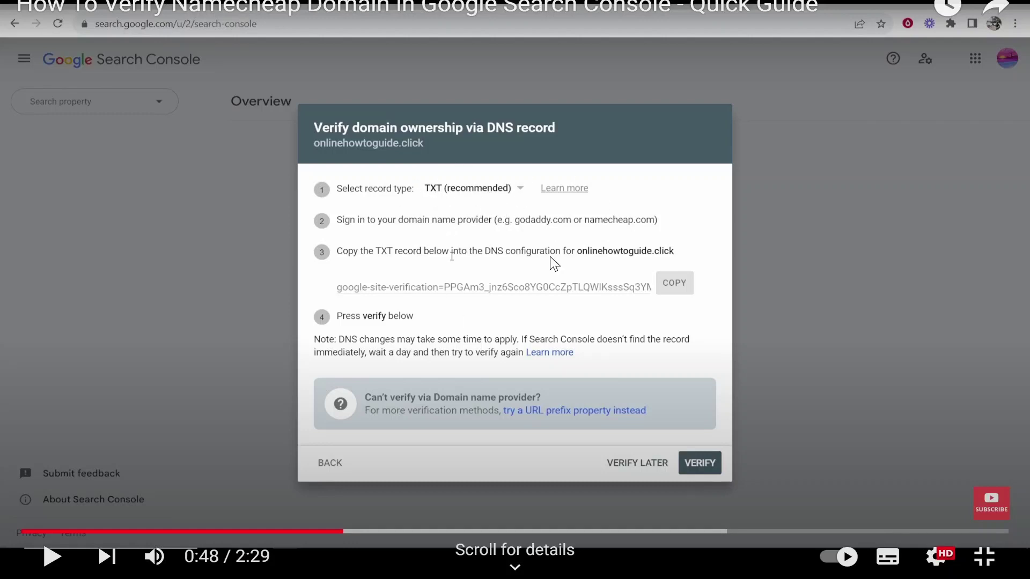
- Exit fullscreen on the Namecheap verification tutorial paused at the DNS TXT step
{"action": "left_click", "coordinate": [985, 556]}
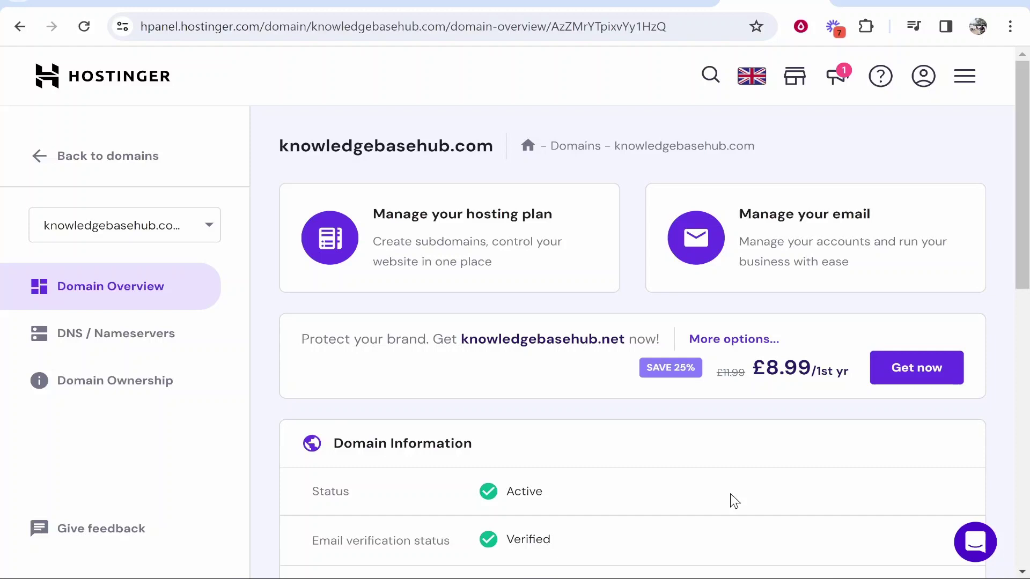
- Open knowledgebasehub.com's DNS / Nameservers records in Hostinger and set the new record type to TXT
{"action": "left_click", "coordinate": [54, 333]}
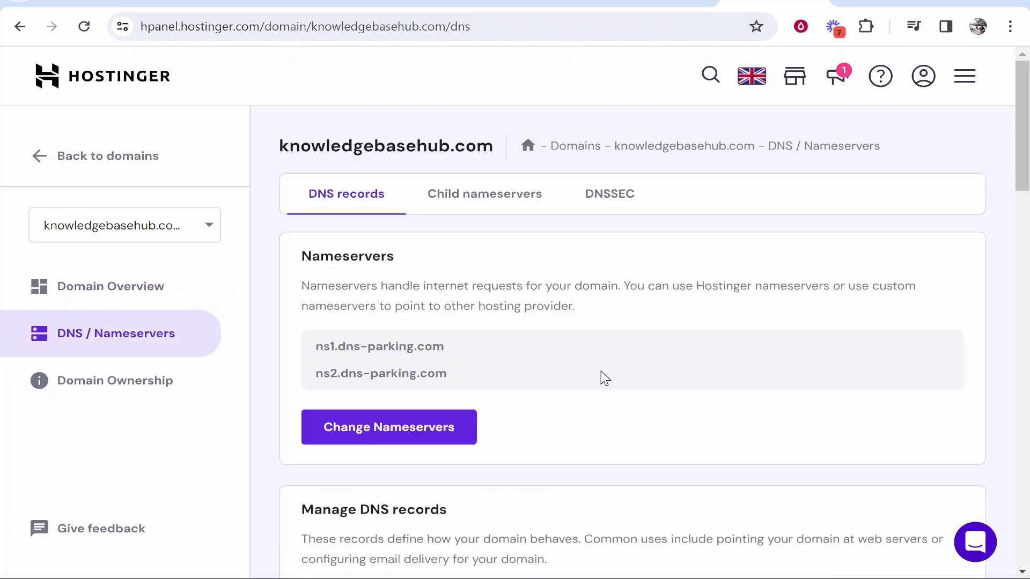
{"action": "scroll", "coordinate": [605, 379], "scroll_direction": "down", "scroll_amount": 6}
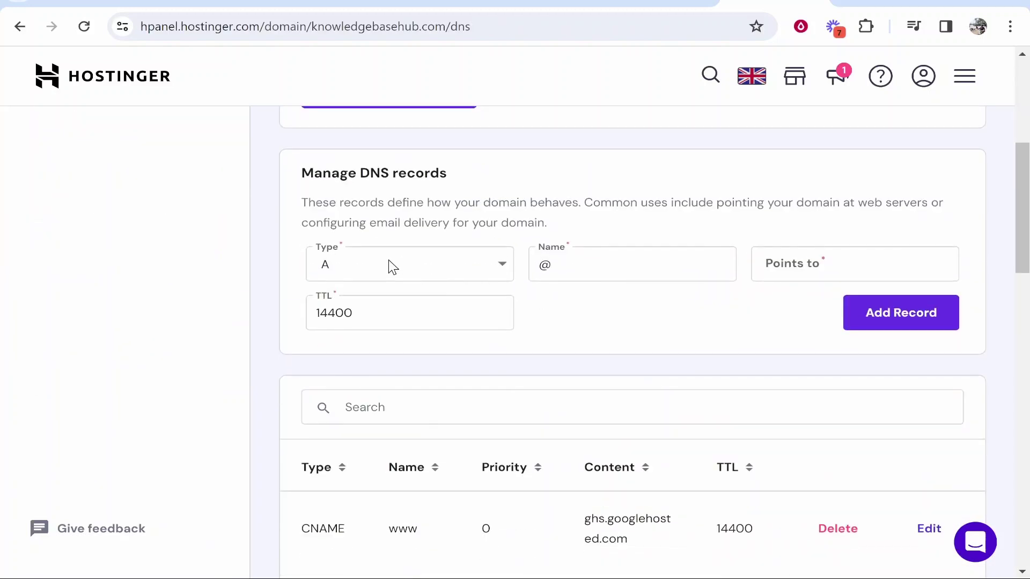
{"action": "left_click", "coordinate": [393, 267]}
{"action": "scroll", "coordinate": [356, 429], "scroll_direction": "down", "scroll_amount": 1}
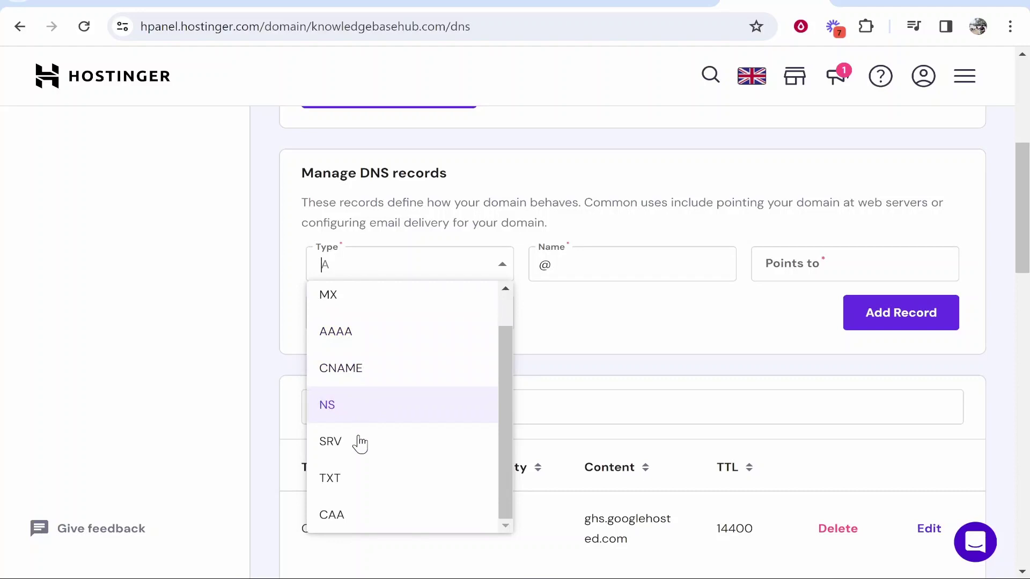
{"action": "left_click", "coordinate": [364, 478]}
- Check the tutorial, select the TXT value field, then return to Search Console
{"action": "left_click", "coordinate": [204, 1]}
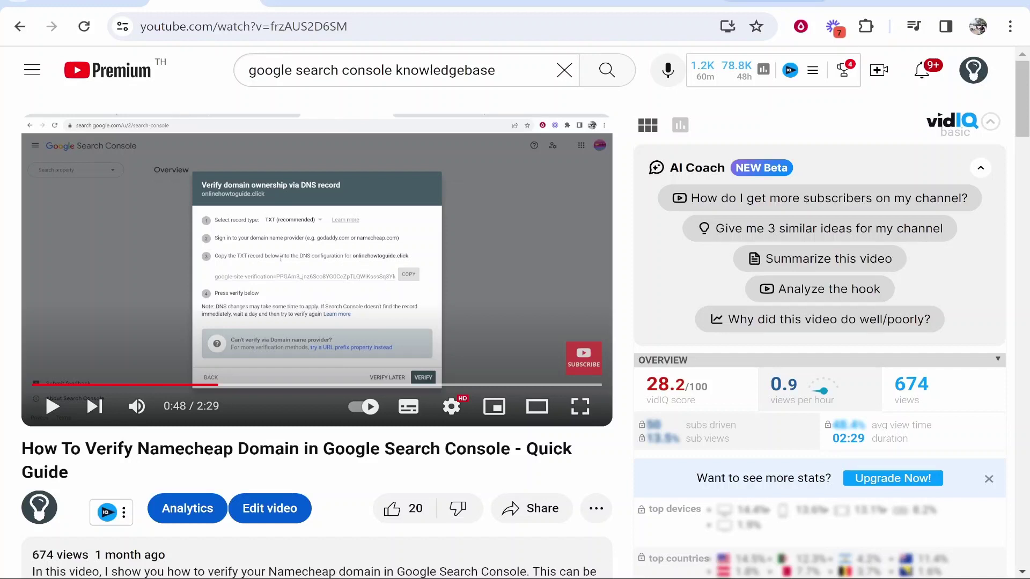
{"action": "left_click", "coordinate": [775, 3]}
{"action": "left_click", "coordinate": [811, 271]}
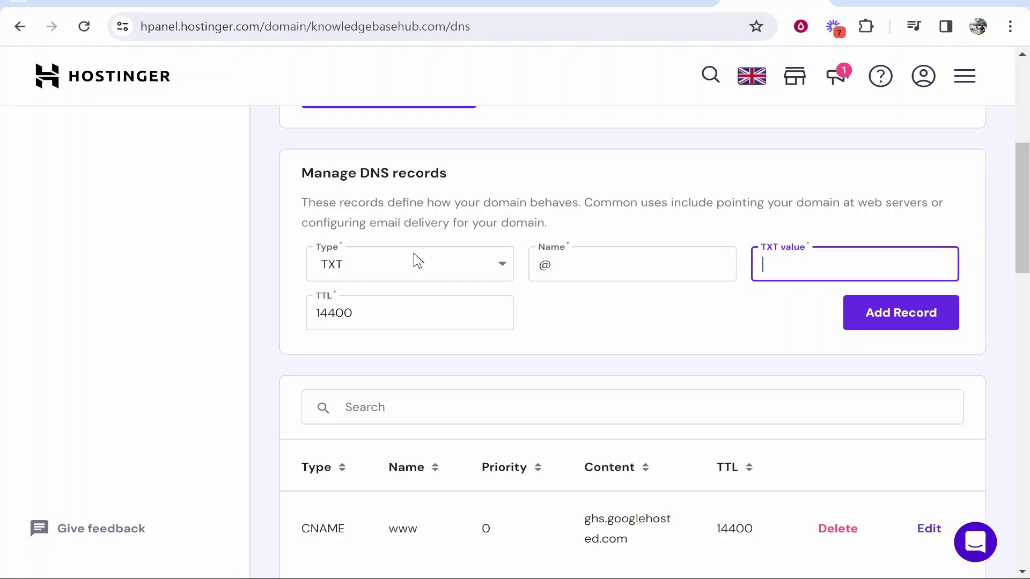
{"action": "left_click_drag", "start_coordinate": [306, 174], "coordinate": [476, 191]}
{"action": "left_click", "coordinate": [459, 174]}
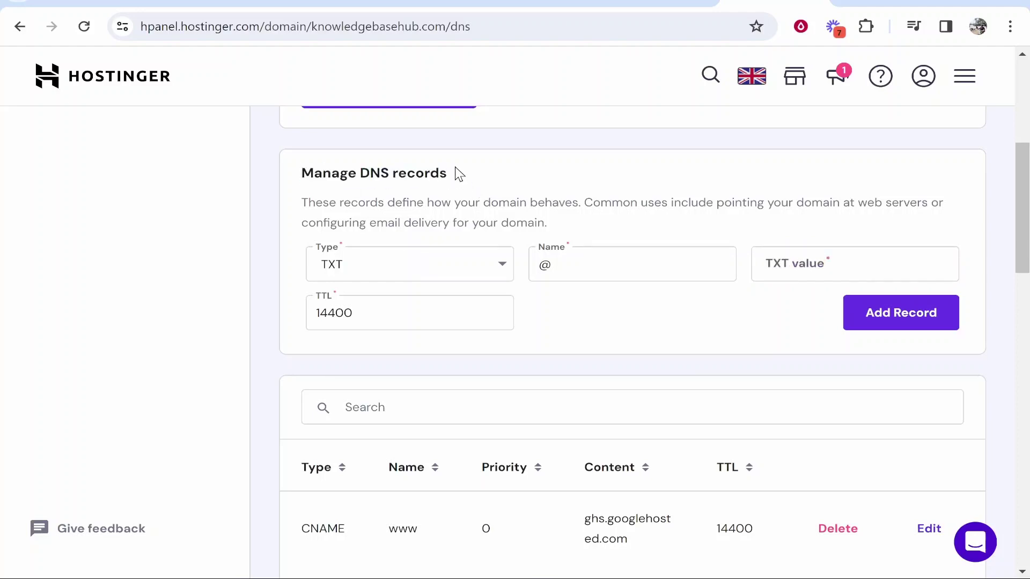
{"action": "left_click", "coordinate": [457, 6]}
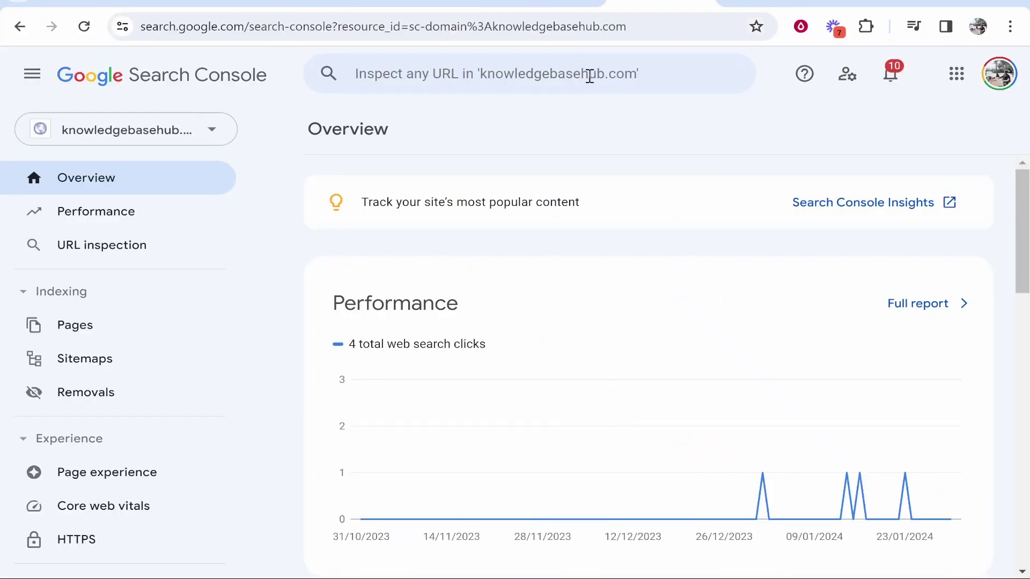